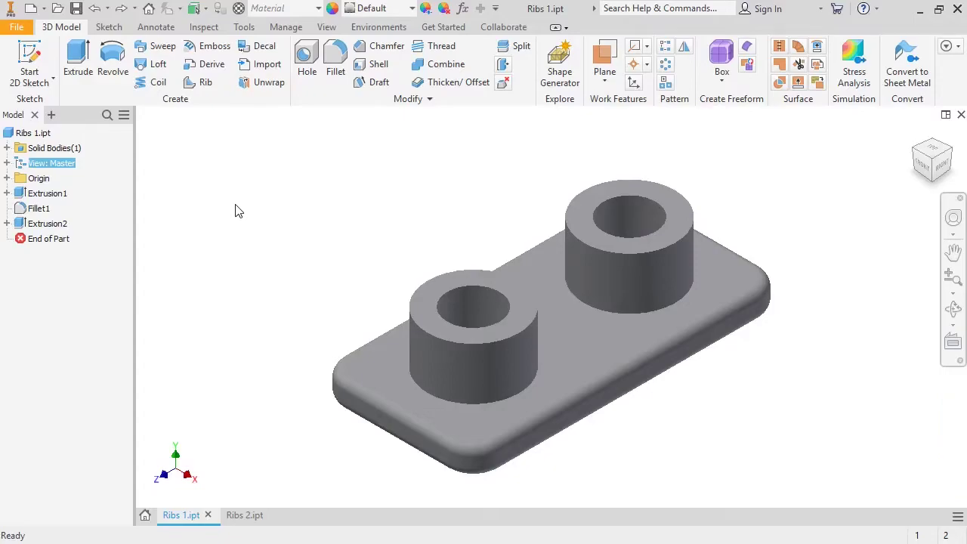
Sketch a short vertical line between the bosses on the left boss's top face as Sketch3
click(432, 294)
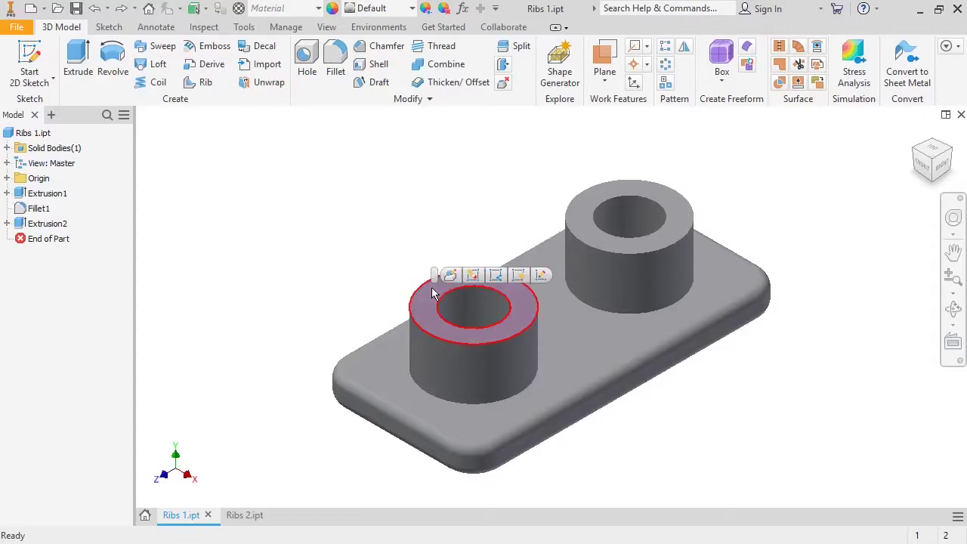
click(540, 274)
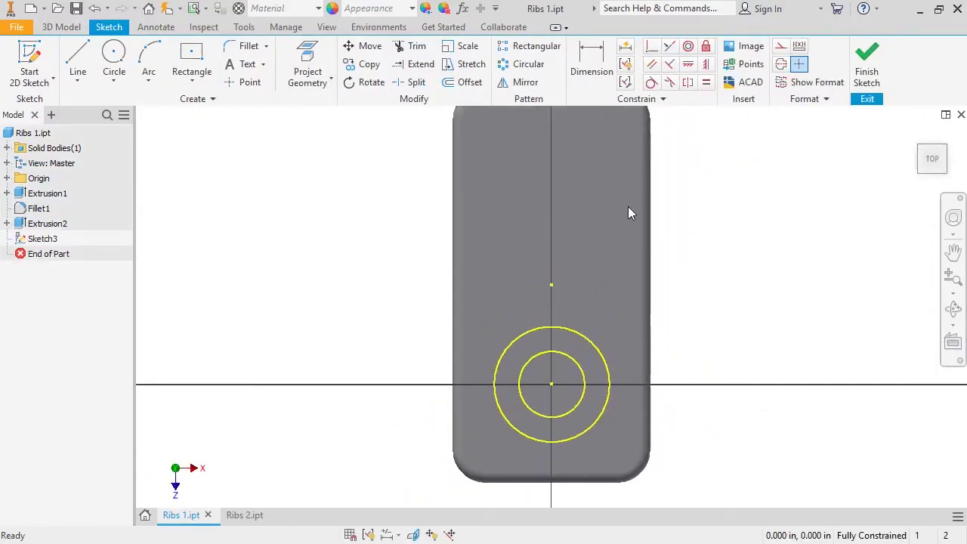
click(77, 62)
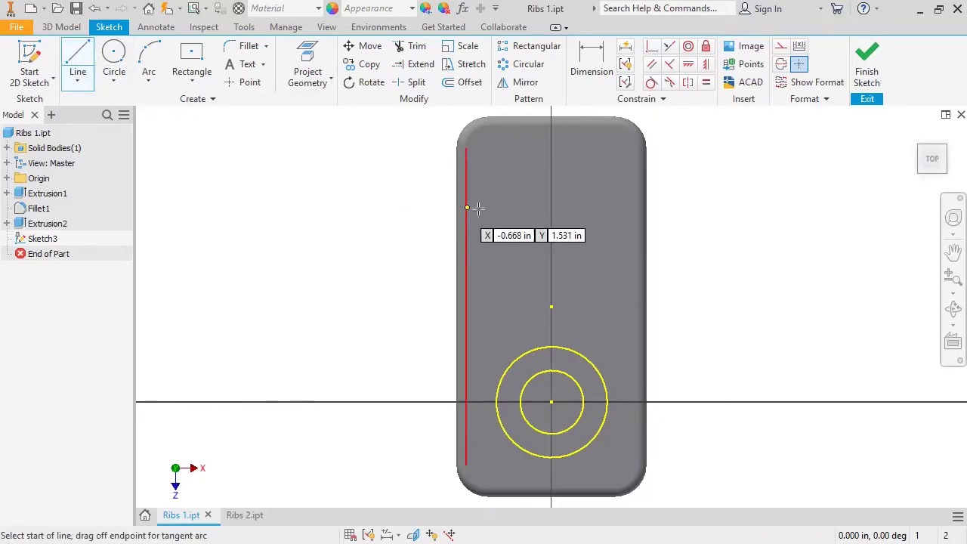
click(551, 279)
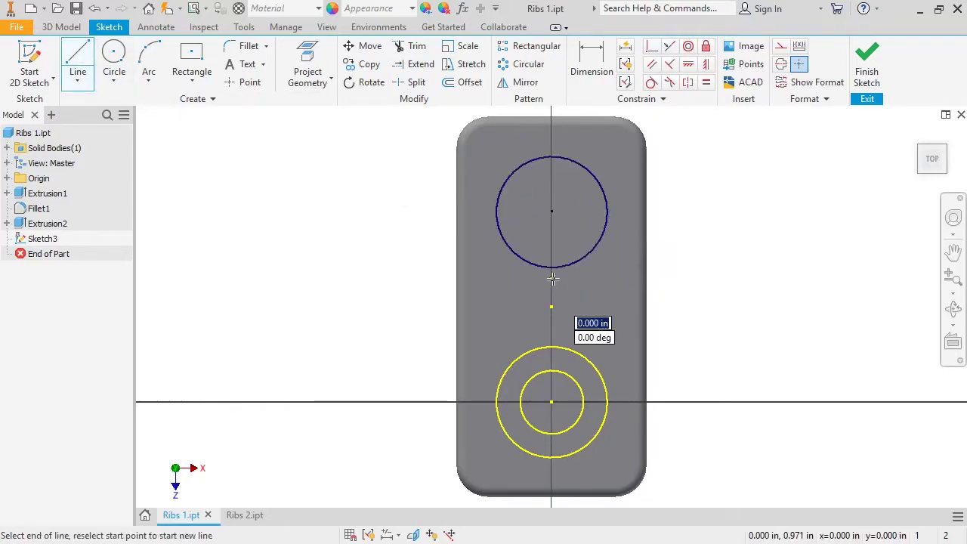
double_click(551, 331)
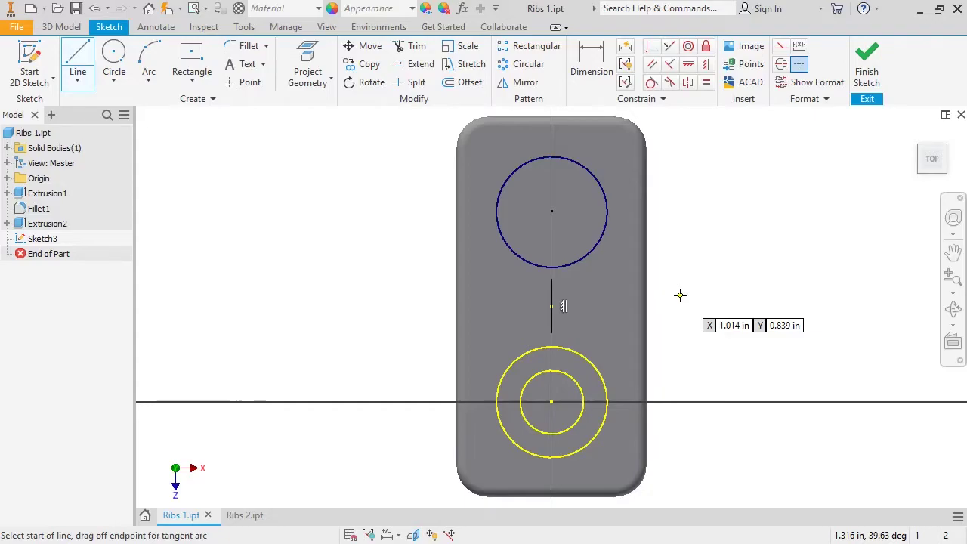
click(865, 72)
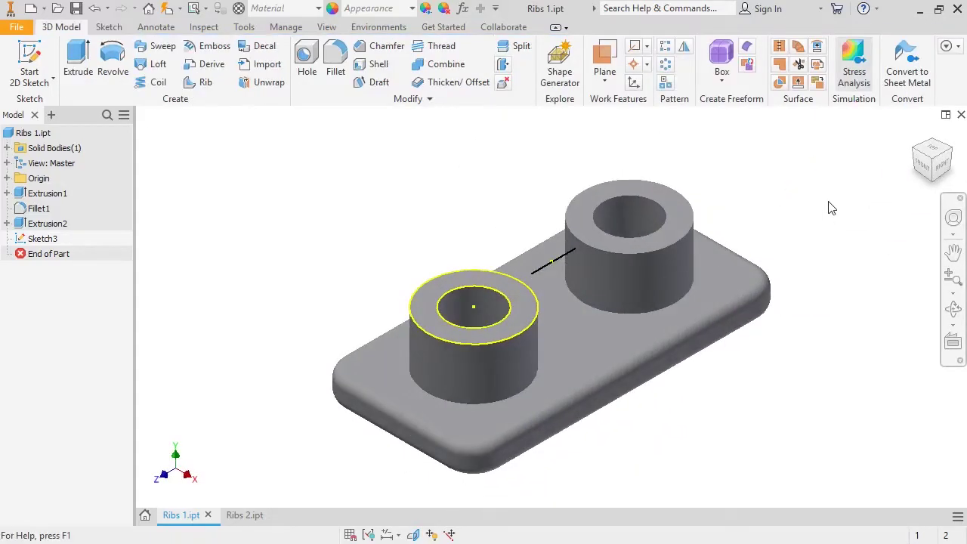
Start a rib using Sketch3's line between the bosses as its profile
click(200, 83)
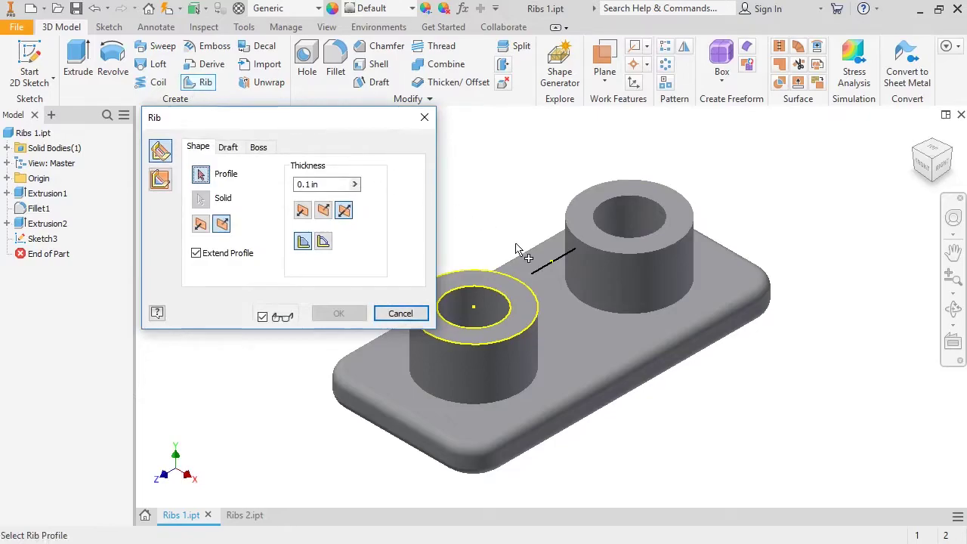
click(550, 272)
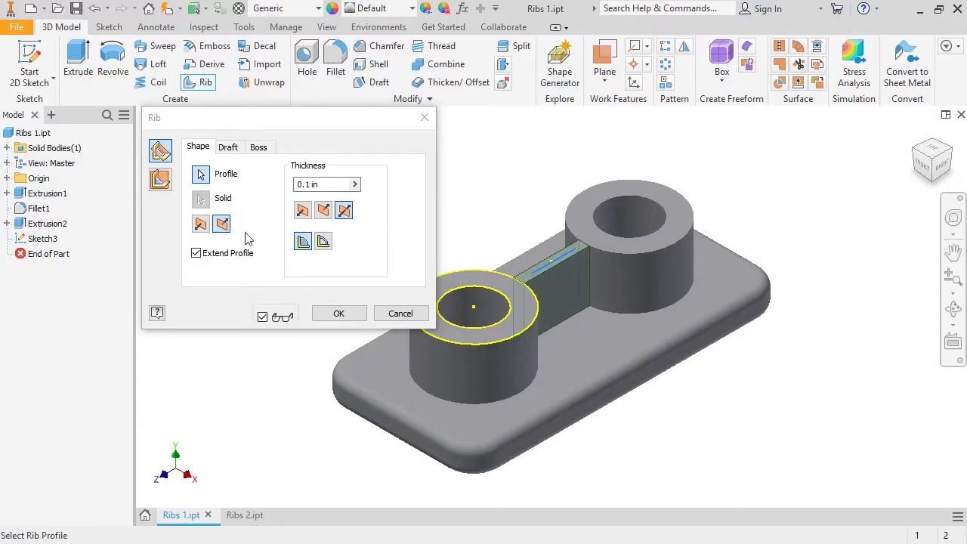
click(200, 224)
Direct the rib down toward the plate and toggle Extend Profile off, then back on
click(220, 224)
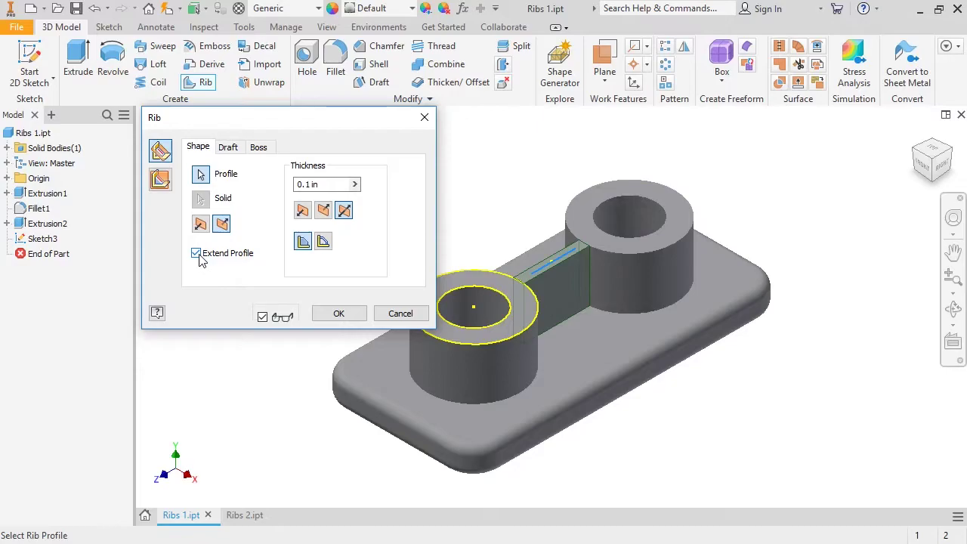
click(201, 259)
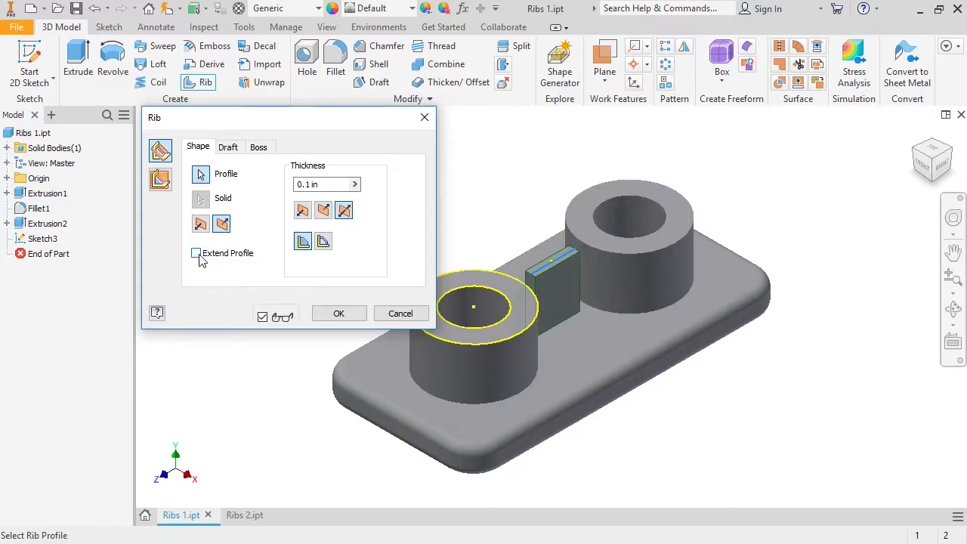
click(197, 254)
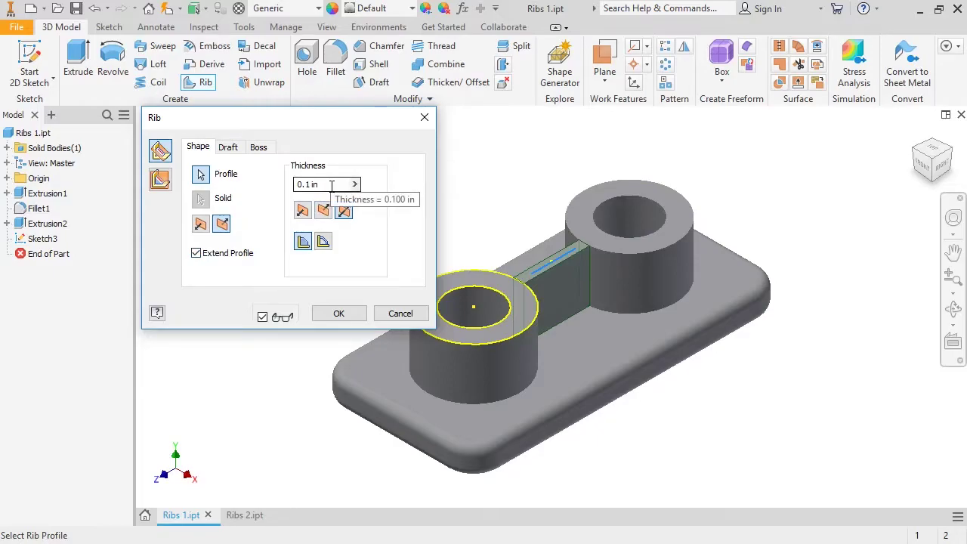
Try the three thickness-side options, then set the extent to To Next instead of Finite 0.1 in
click(302, 213)
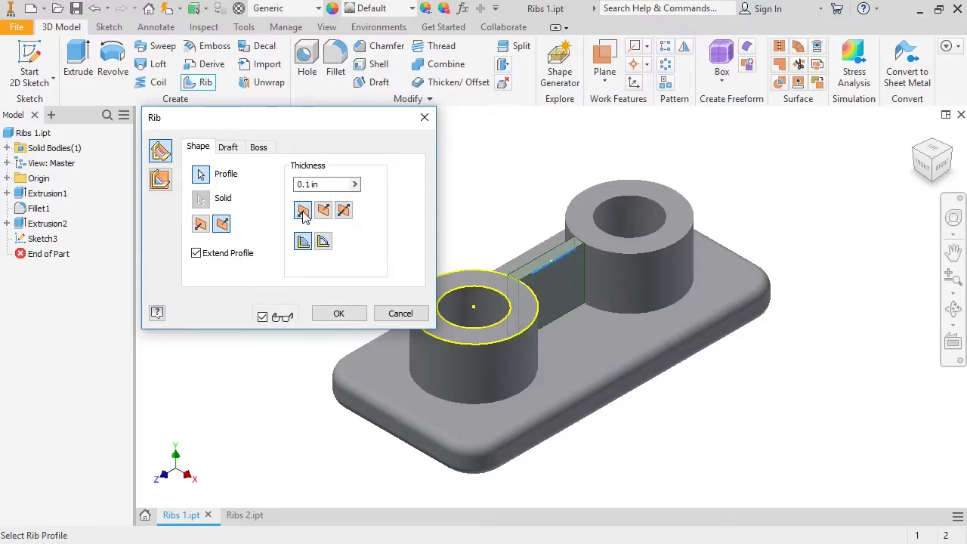
click(323, 212)
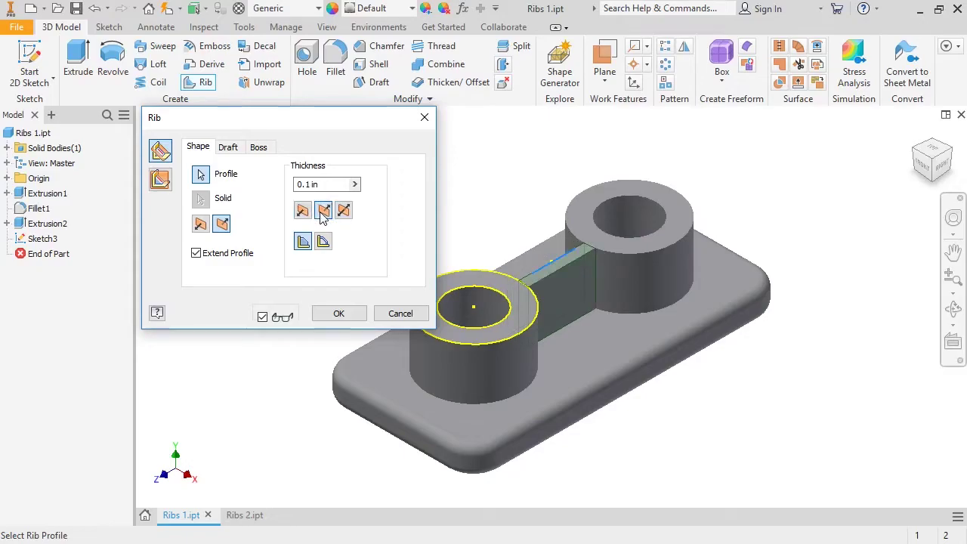
click(343, 211)
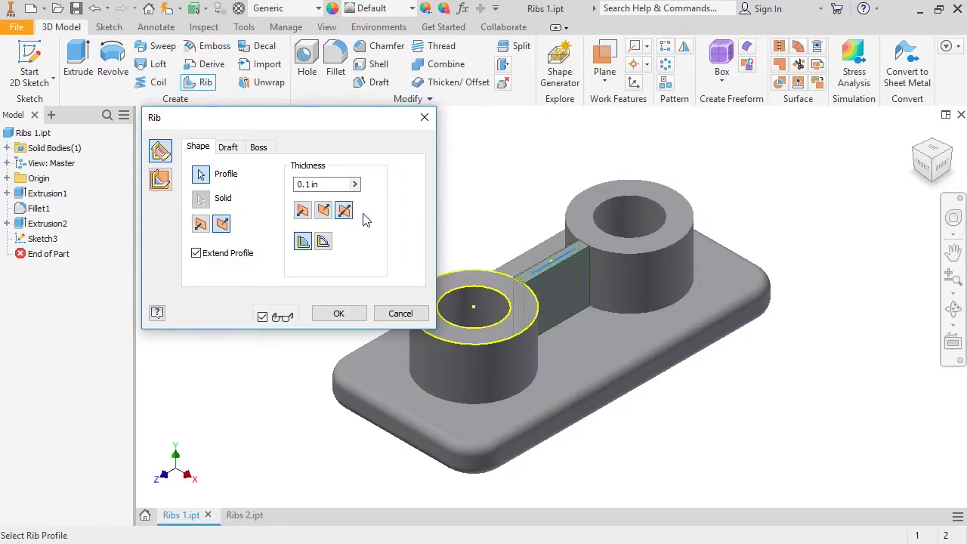
click(322, 243)
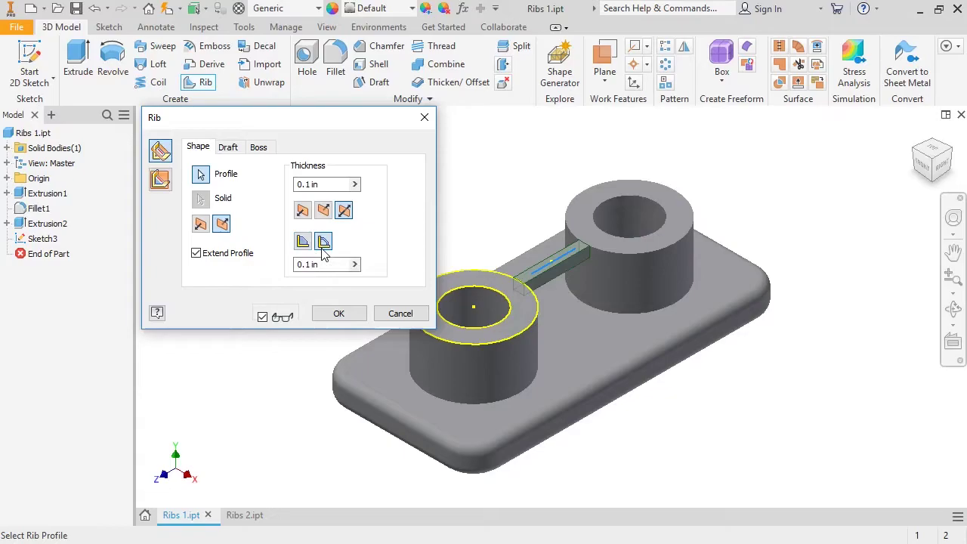
click(302, 241)
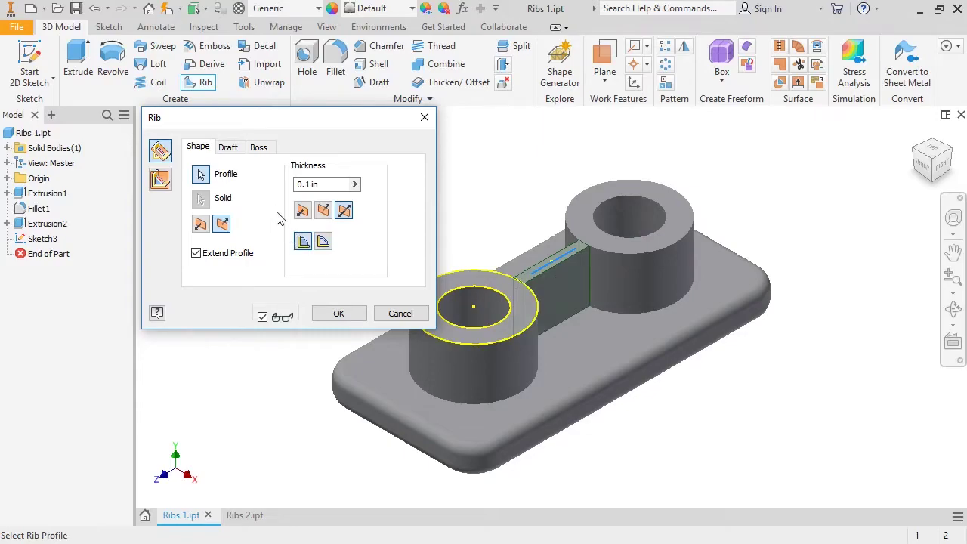
Try a 20° draft angle, set it back to 0, and create Rib1 between the bosses
click(228, 148)
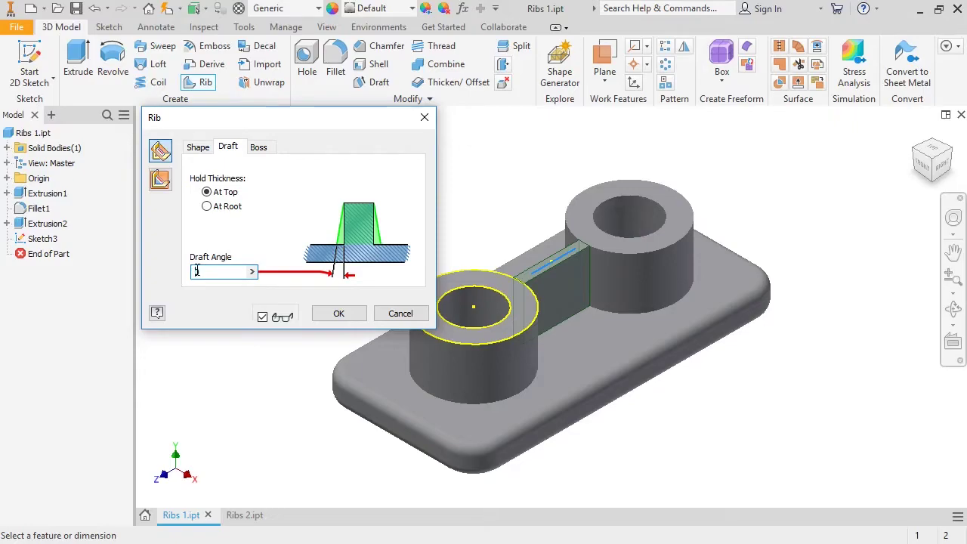
text(20)
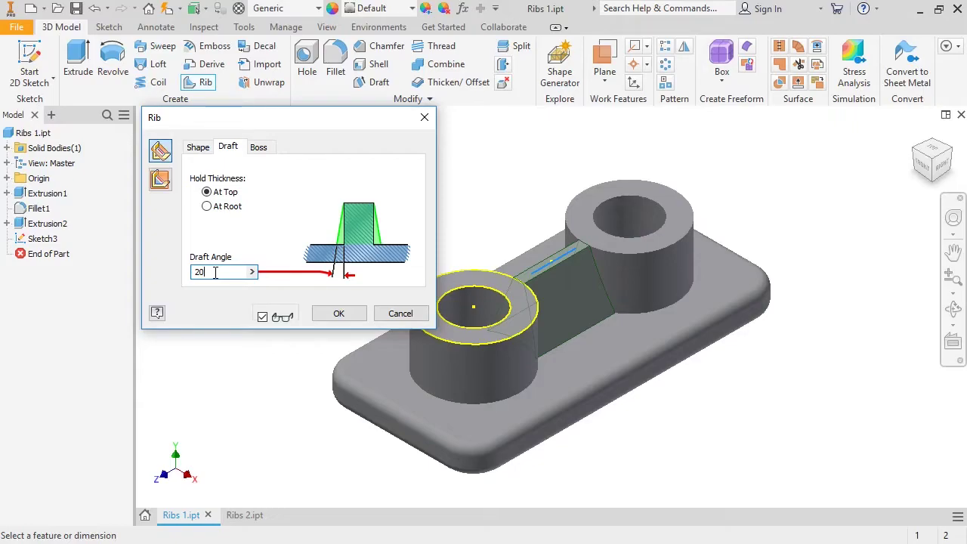
key(BackSpace)
key(BackSpace)
text(10)
click(337, 314)
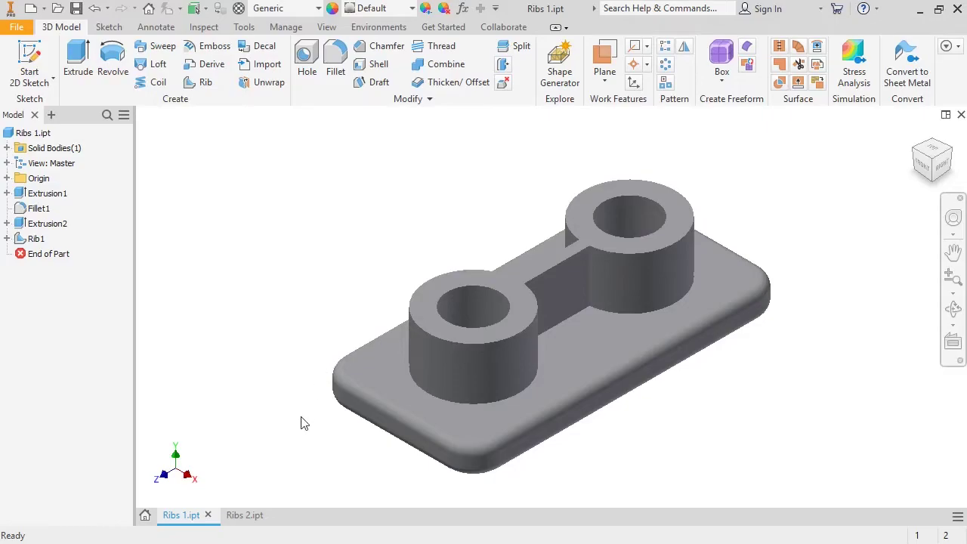
Switch to the Ribs 2.ipt document with the shelled square cup
click(260, 515)
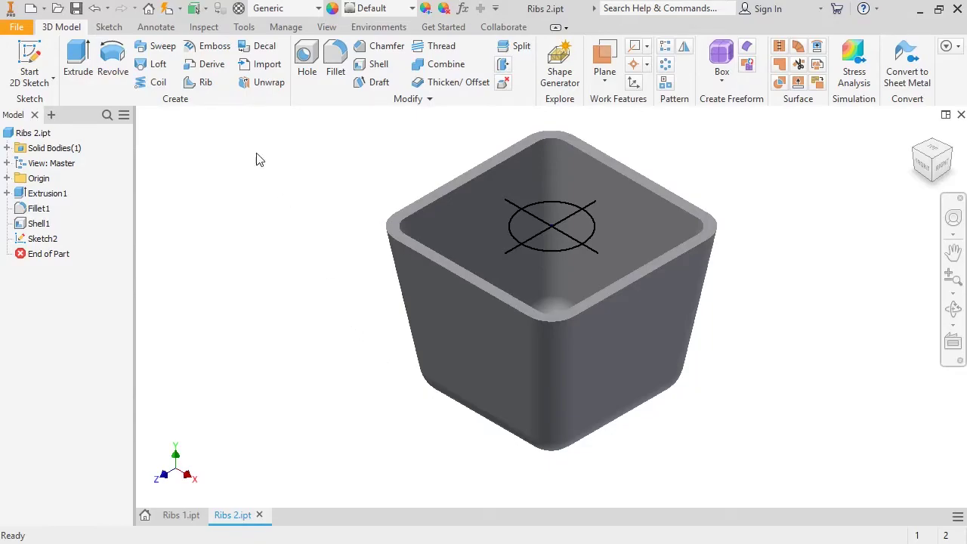
Start a rib from Sketch2's circle and both cross lines, directed down into the cup
click(207, 88)
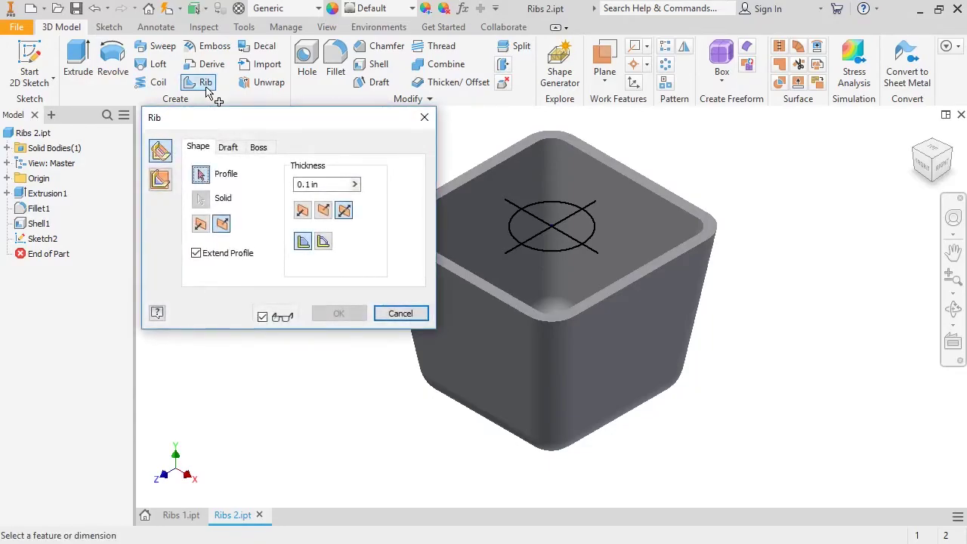
click(512, 229)
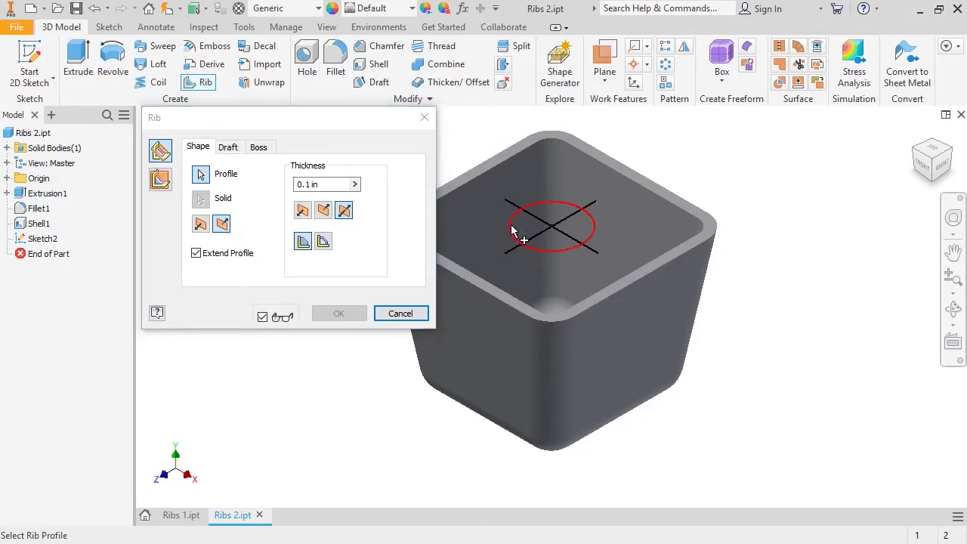
click(547, 225)
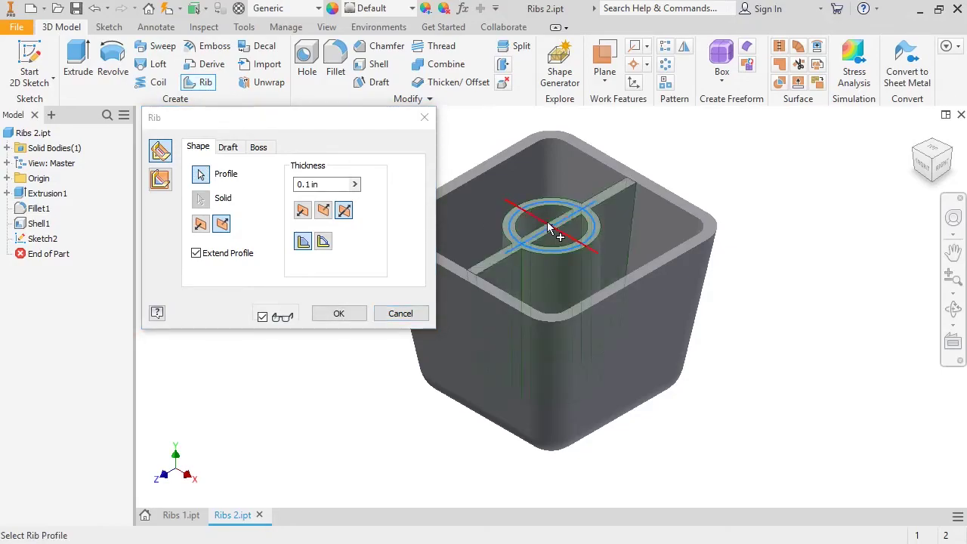
click(549, 224)
click(201, 224)
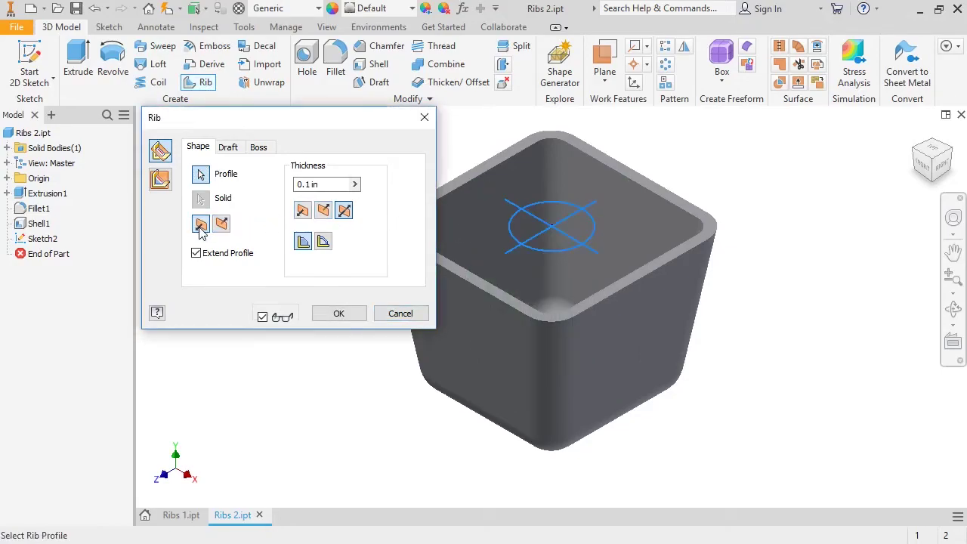
click(220, 228)
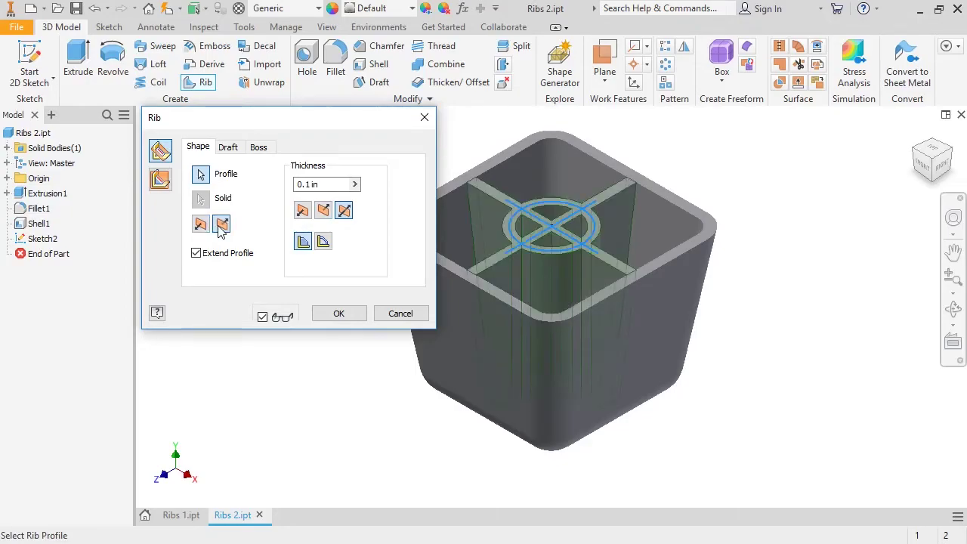
Set rib thickness 0.06 in and draft angle 3°, create it, and view the cup from above
click(313, 186)
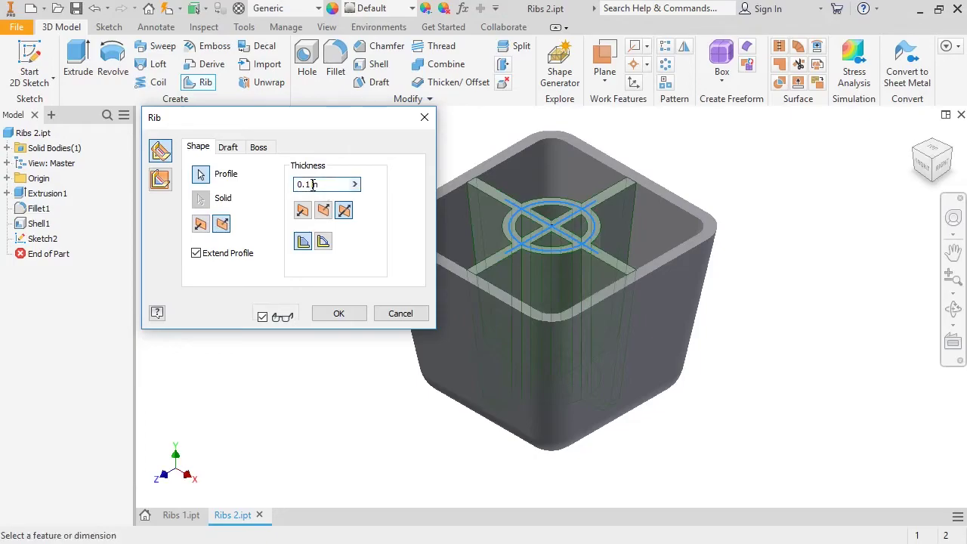
key(BackSpace)
text(06)
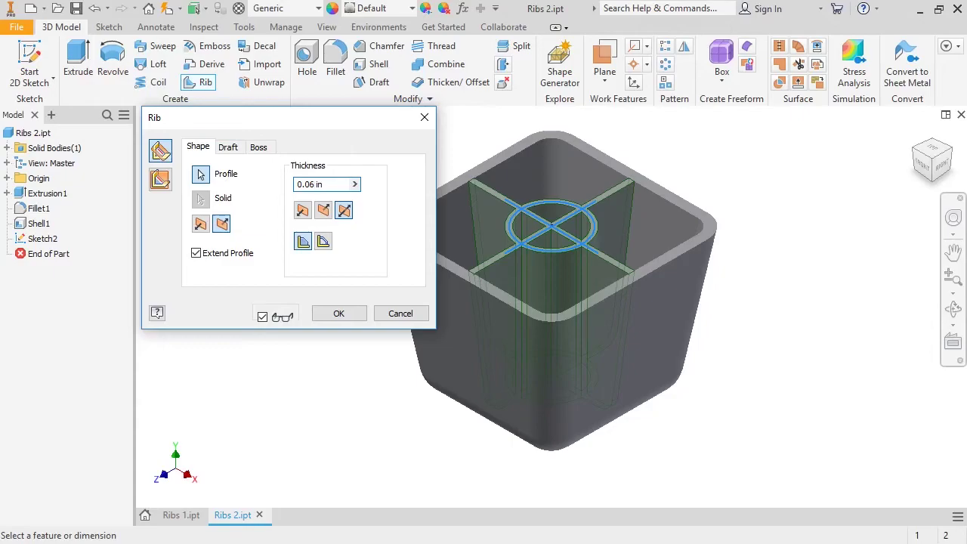
click(234, 149)
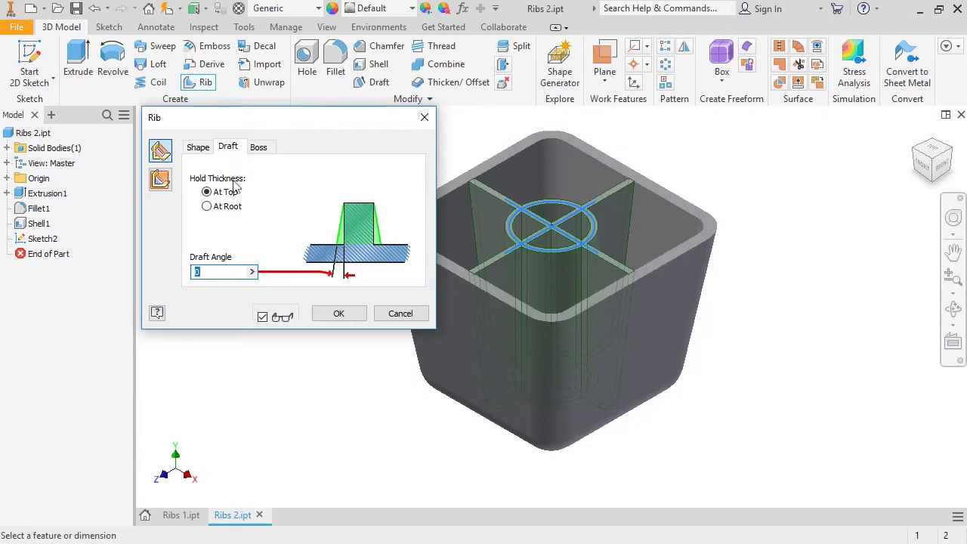
text(3)
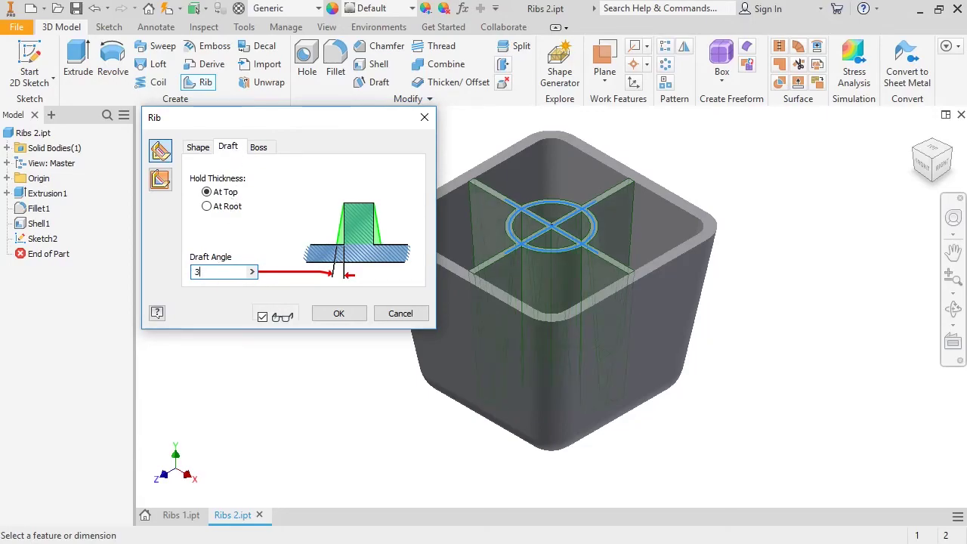
click(321, 315)
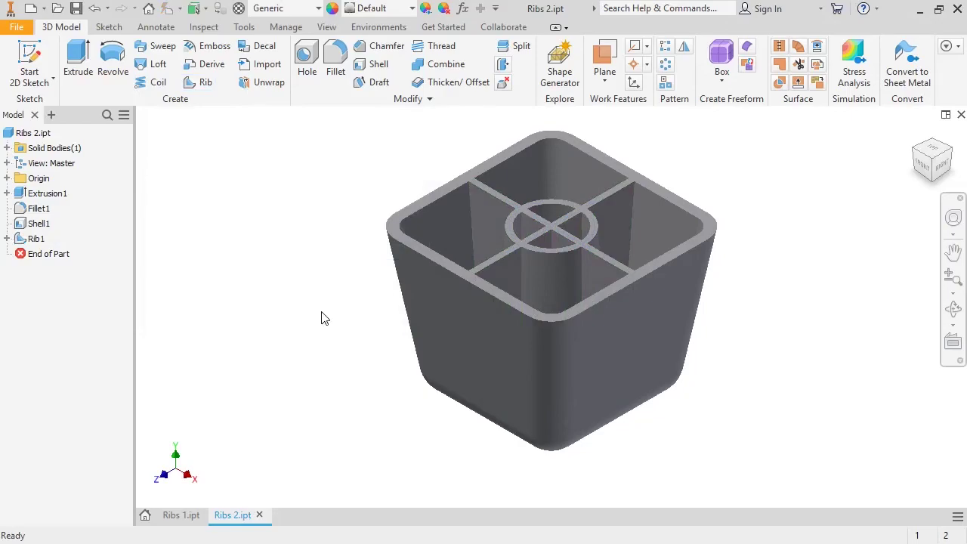
shift+middle_drag(321, 312, 324, 349)
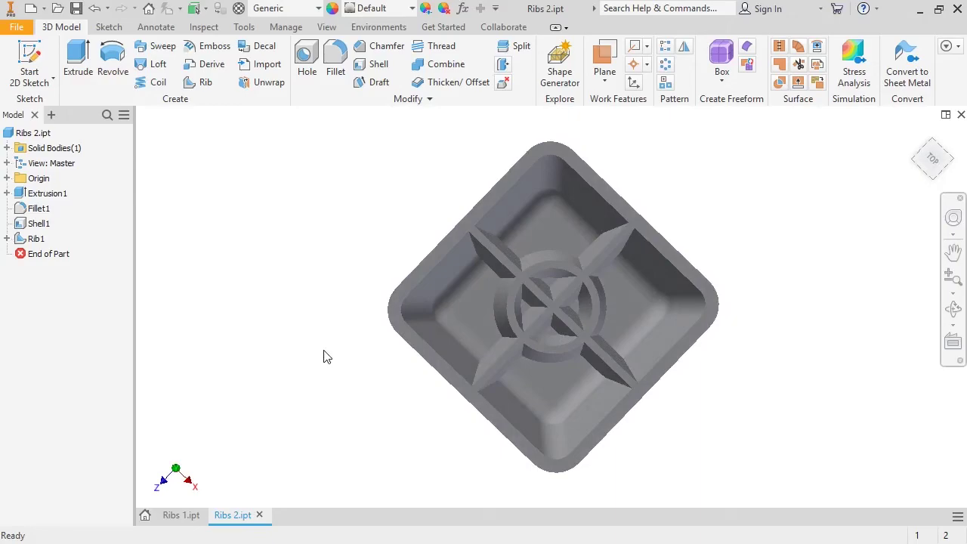